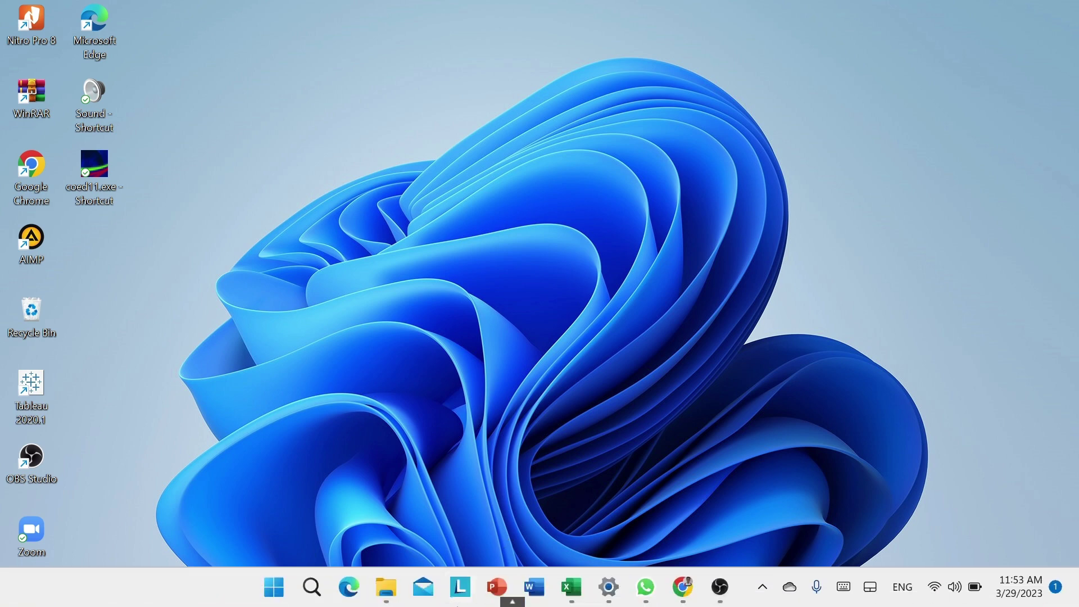
# - Open the workbook Uji Normalitas Saphiro Francia.xlsx from the Uji Saphiro Francia folder in File Explorer
pyautogui.click(386, 593)
pyautogui.rightClick(404, 347)
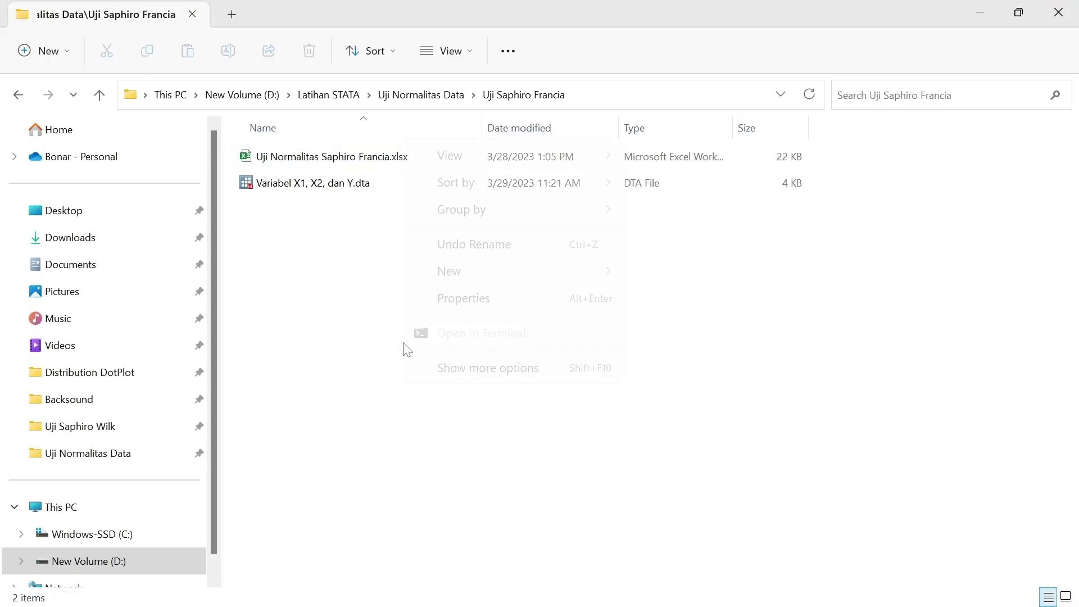
pyautogui.click(328, 259)
pyautogui.click(360, 159)
pyautogui.rightClick(358, 160)
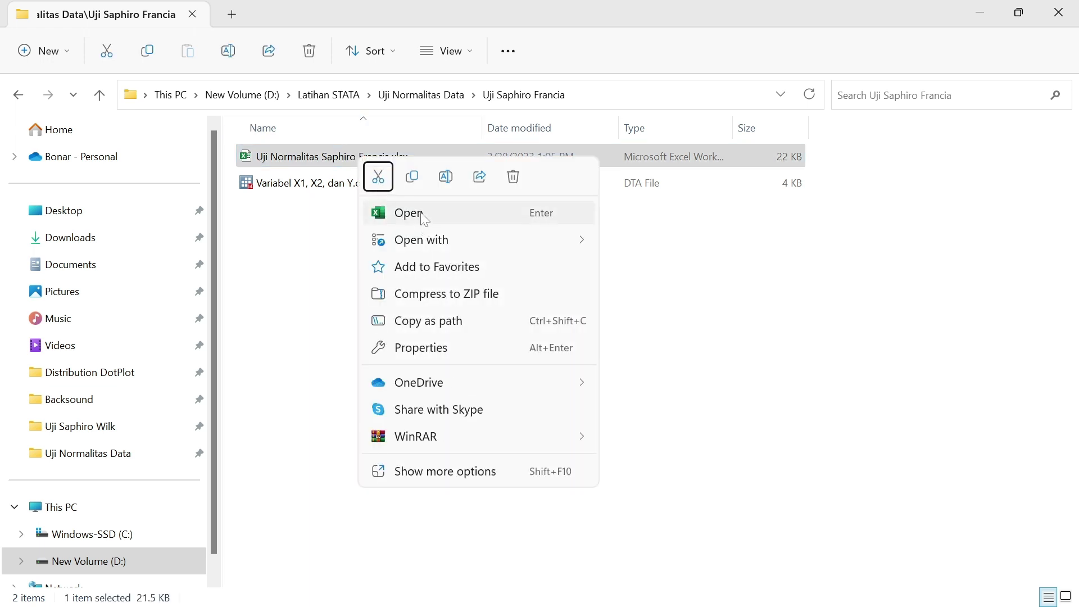
pyautogui.click(424, 214)
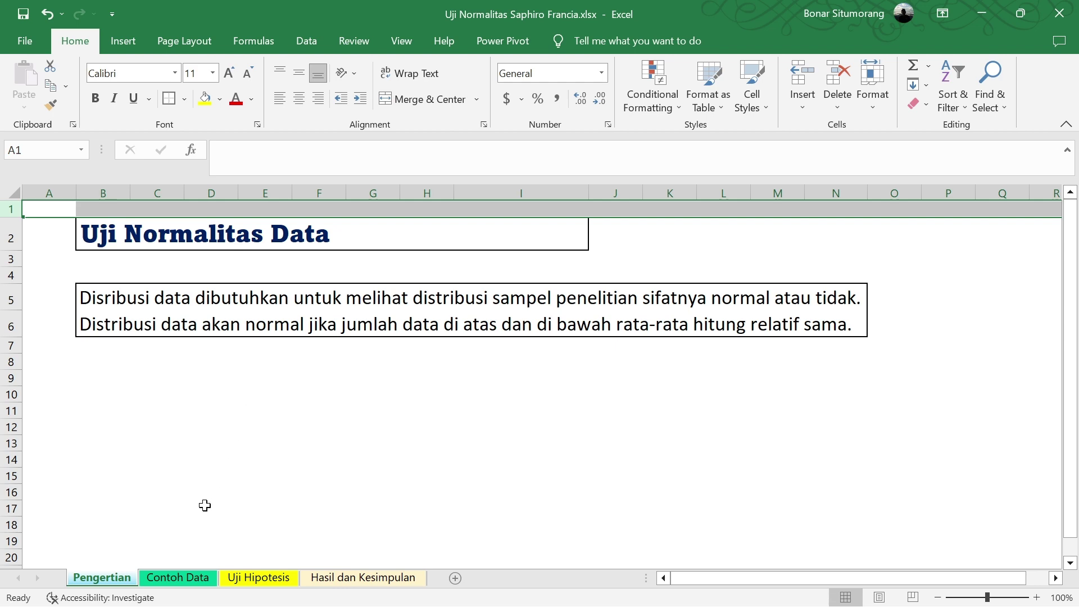
# - Review the X1, X2 and Y sample data on the Contoh Data sheet and the hypothesis rules on the Uji Hipotesis sheet
pyautogui.click(194, 578)
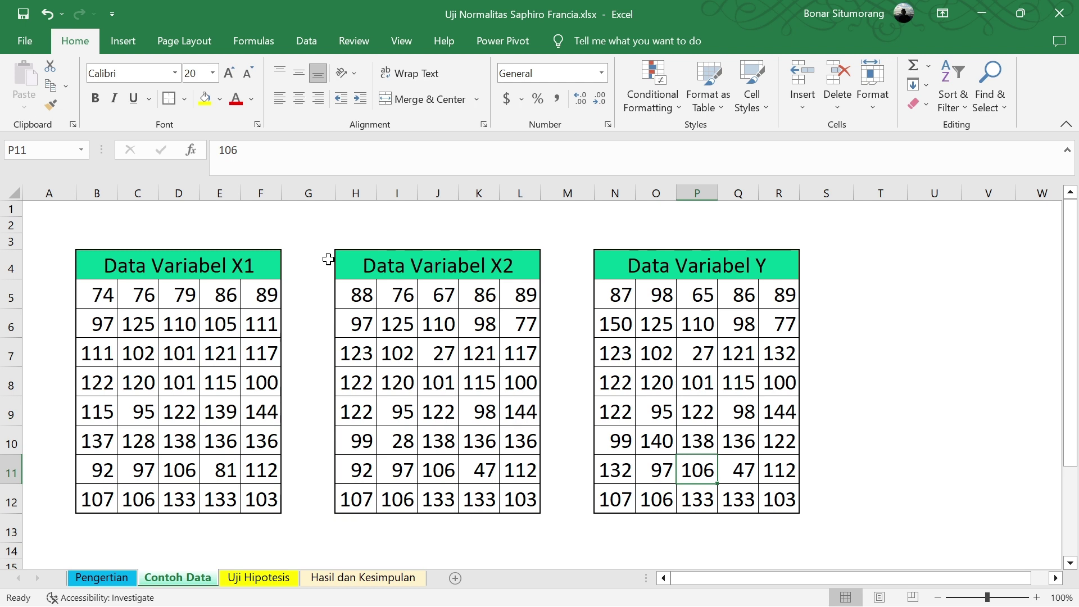
pyautogui.click(111, 302)
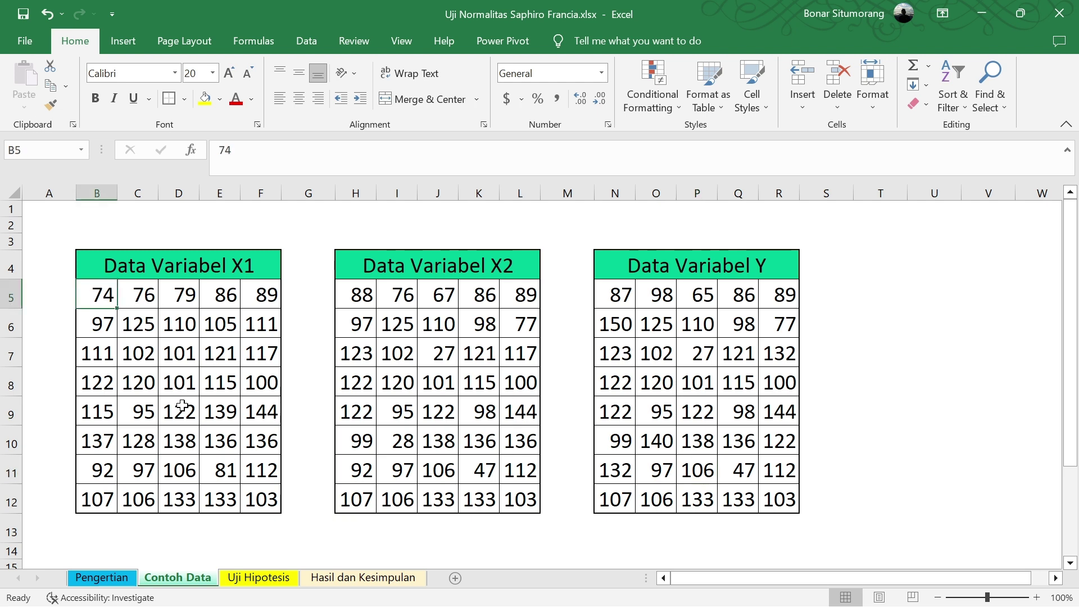
pyautogui.click(251, 504)
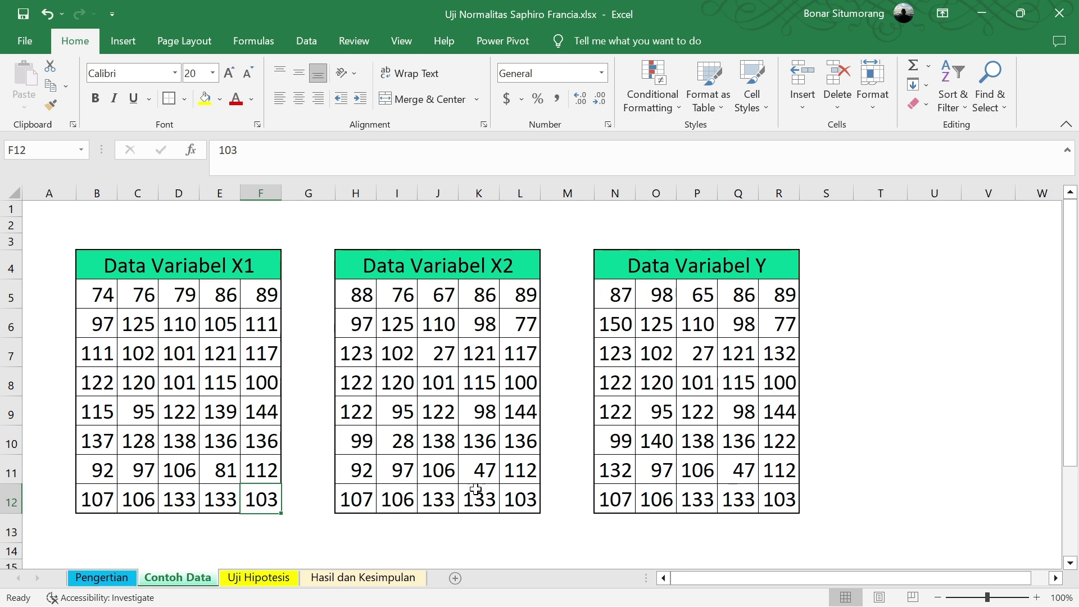
pyautogui.click(268, 579)
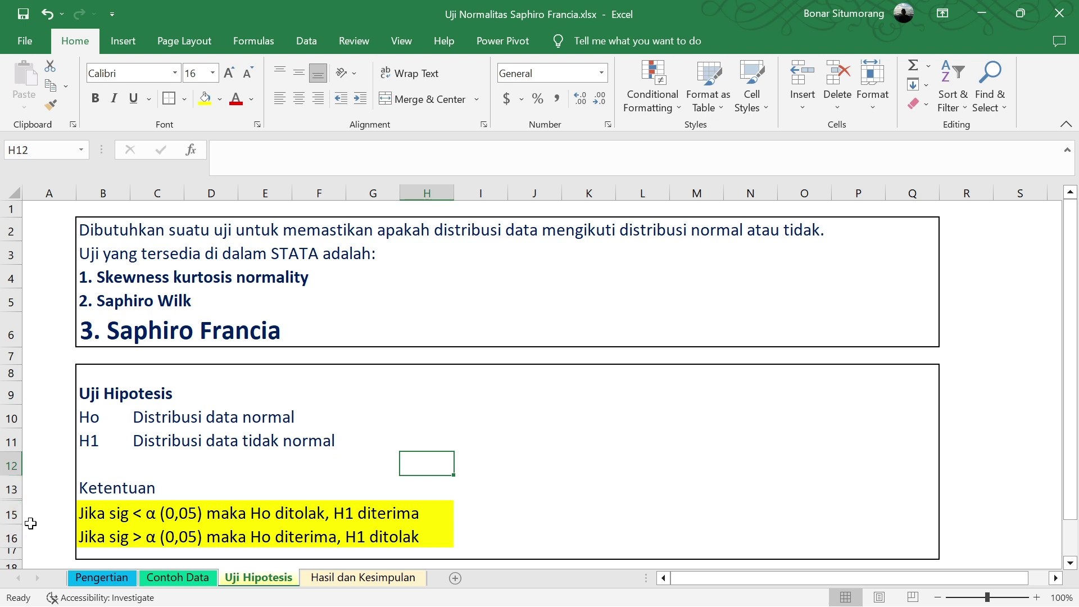
pyautogui.click(166, 578)
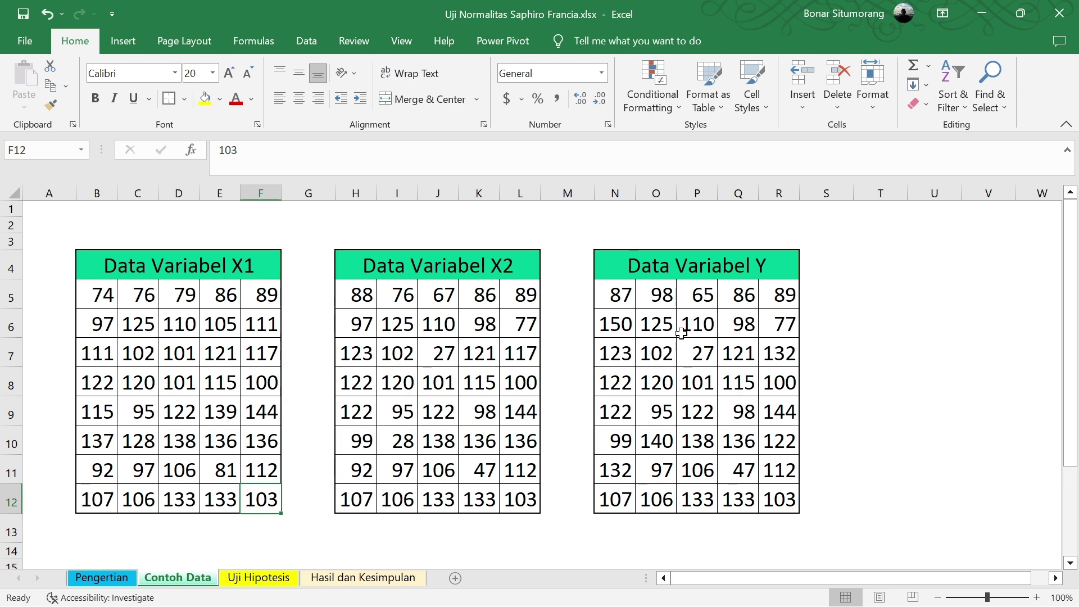
# - Switch to File Explorer and open the dataset Variabel X1, X2, dan Y.dta in Stata
pyautogui.click(980, 5)
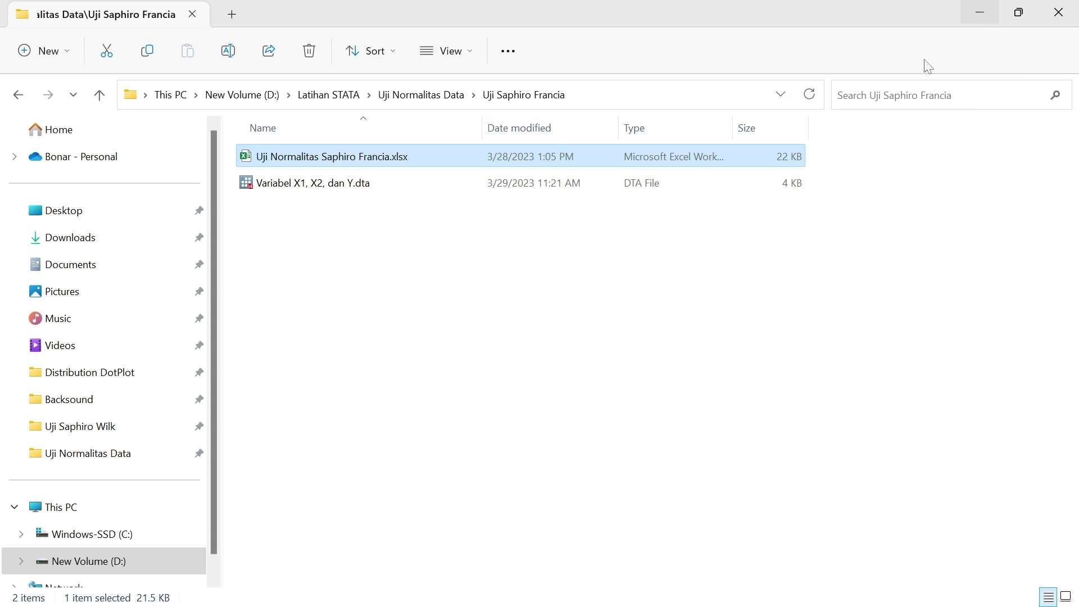
pyautogui.rightClick(444, 382)
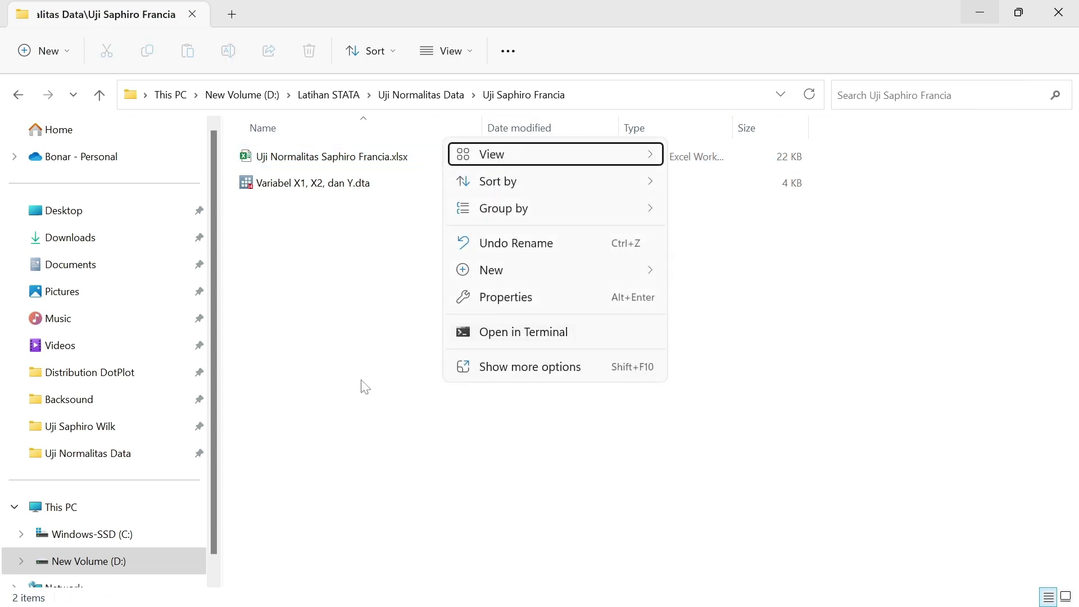
pyautogui.rightClick(314, 186)
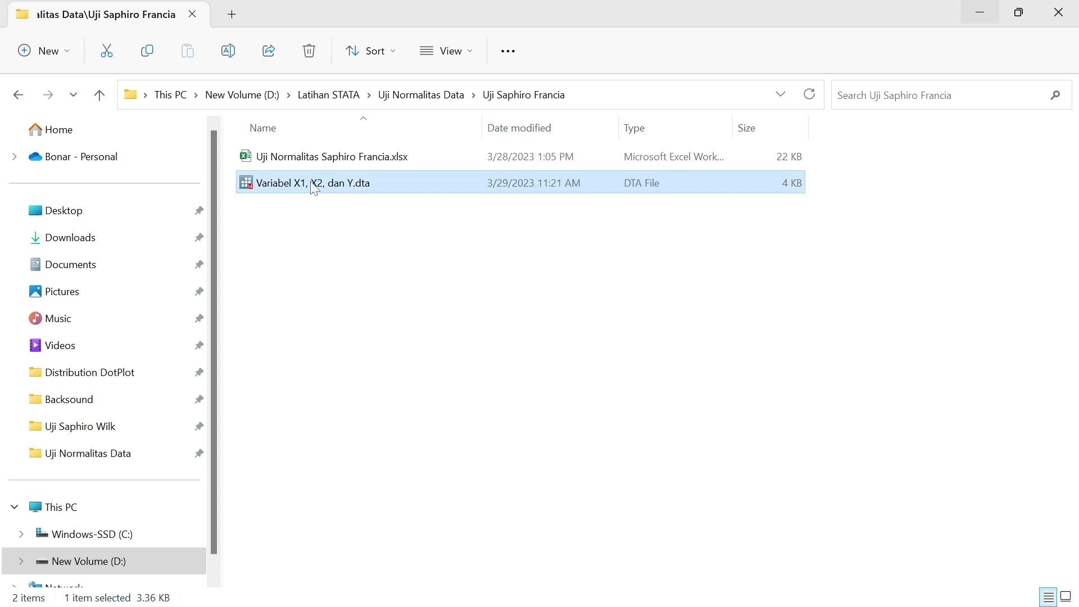
pyautogui.click(379, 238)
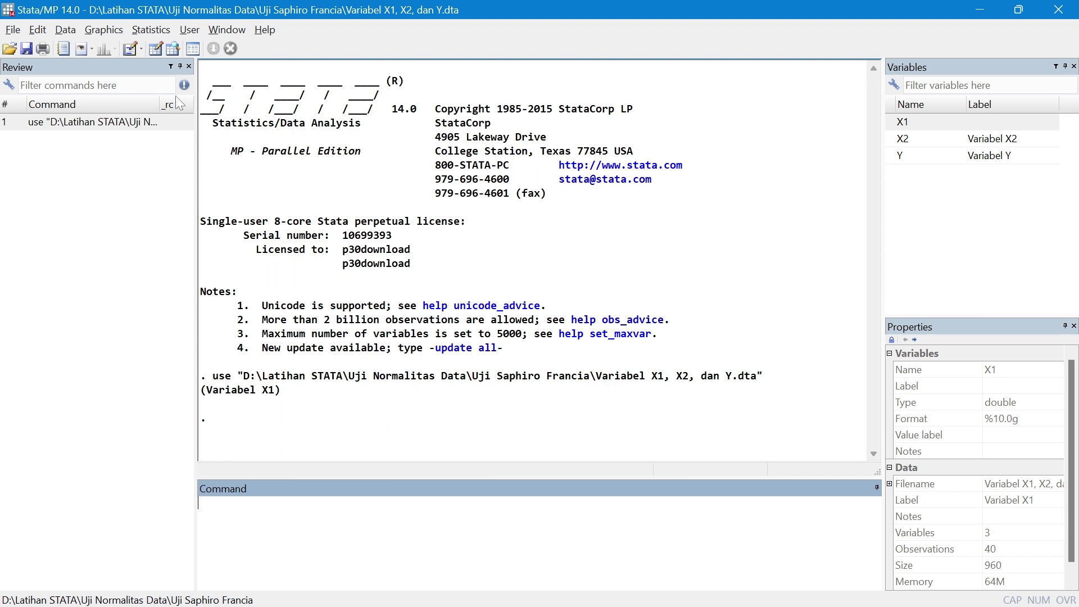
# - Examine the X1, X2 and Y observations and the variable properties in the Data Editor, then return to the main Stata window
pyautogui.click(155, 51)
pyautogui.press('Return')
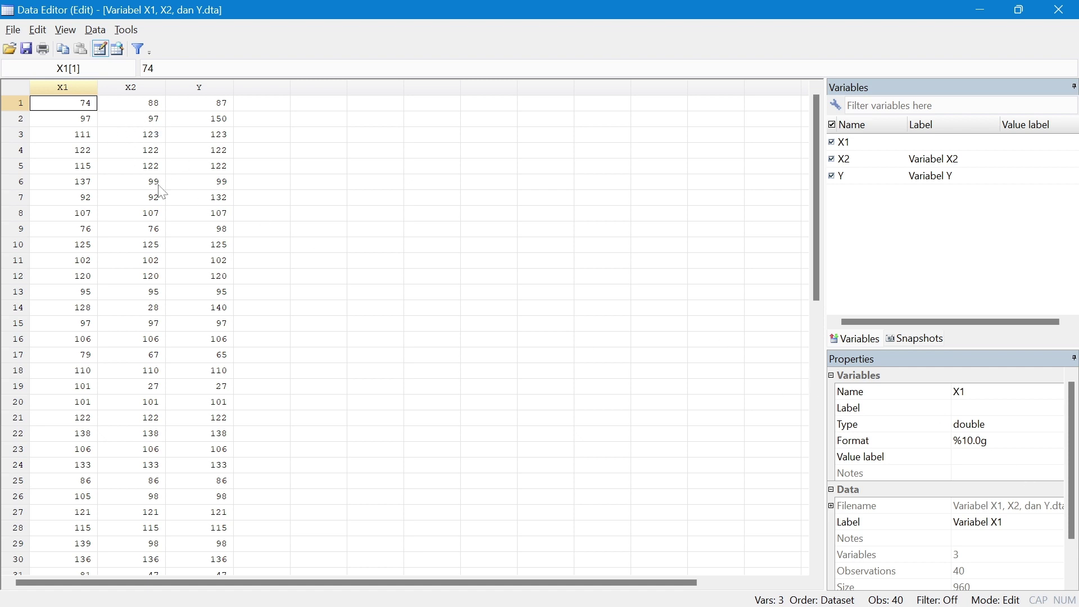
pyautogui.click(84, 125)
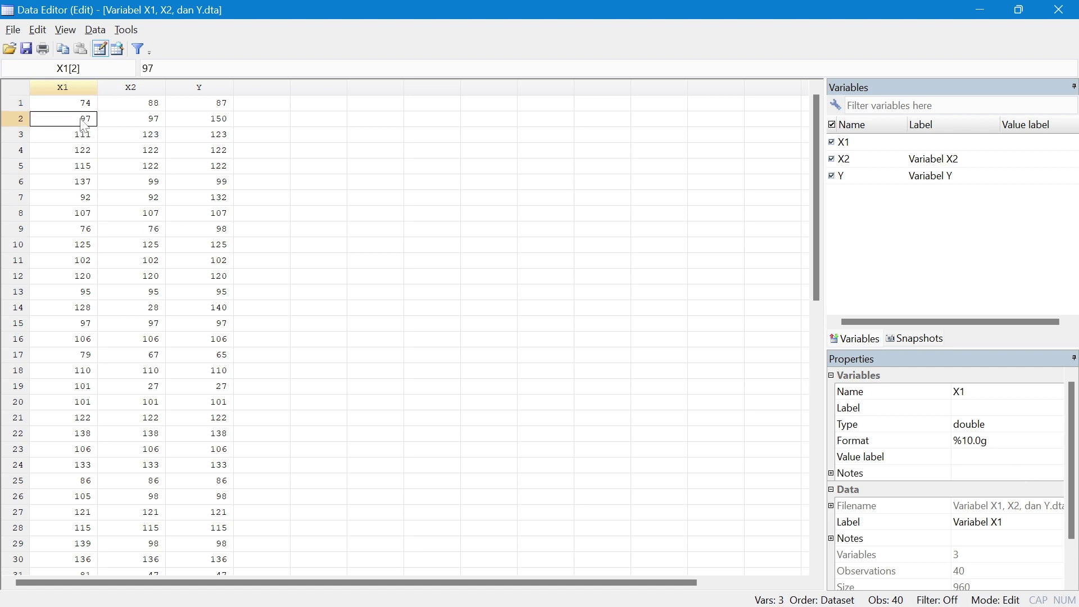
pyautogui.click(80, 105)
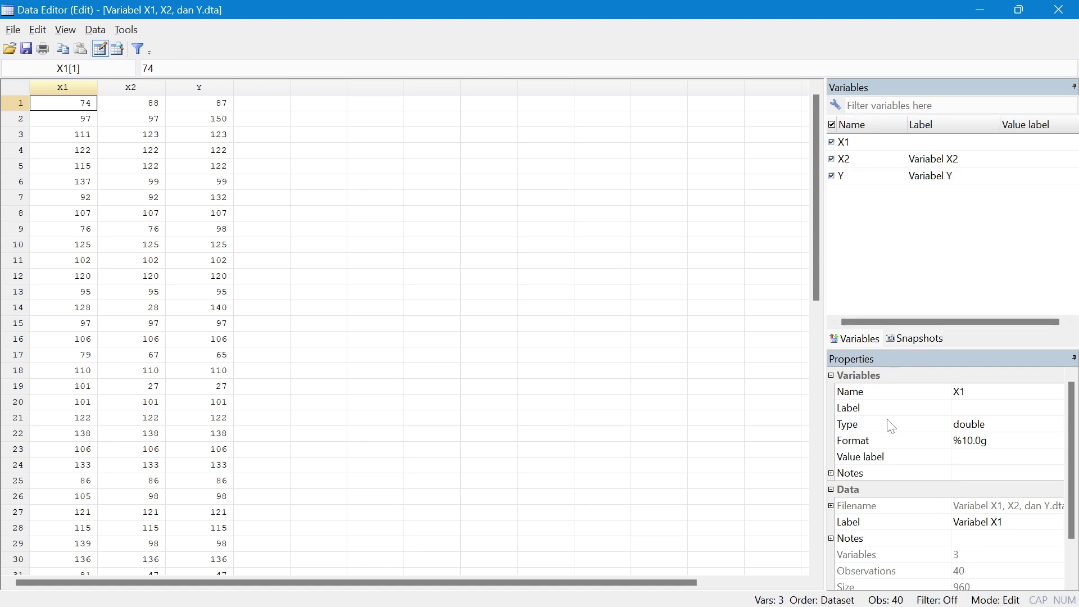
pyautogui.scroll(-1, 1075, 499)
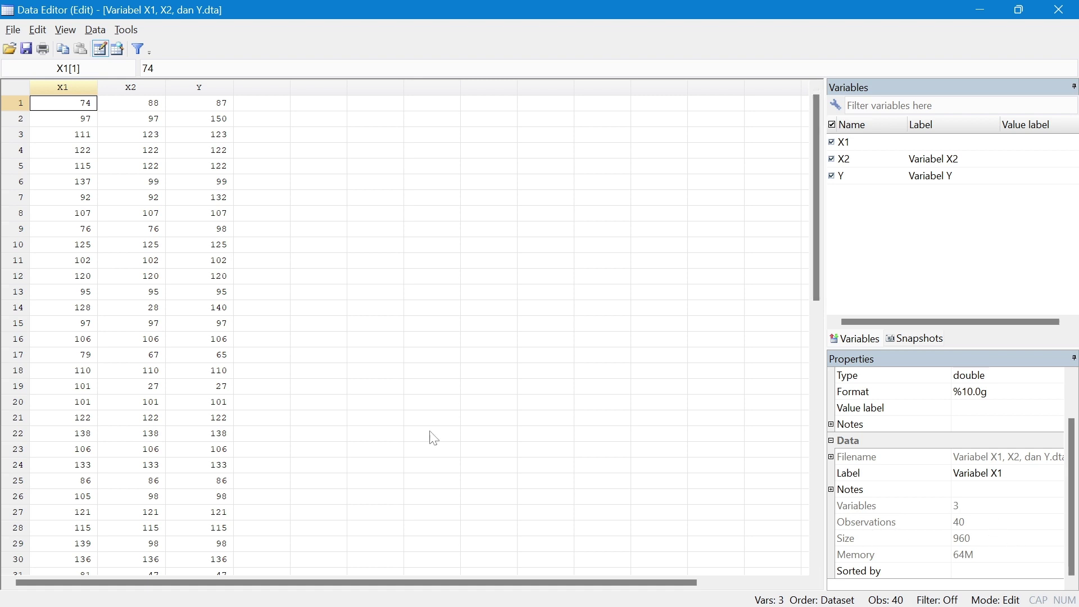
pyautogui.scroll(-5, 185, 382)
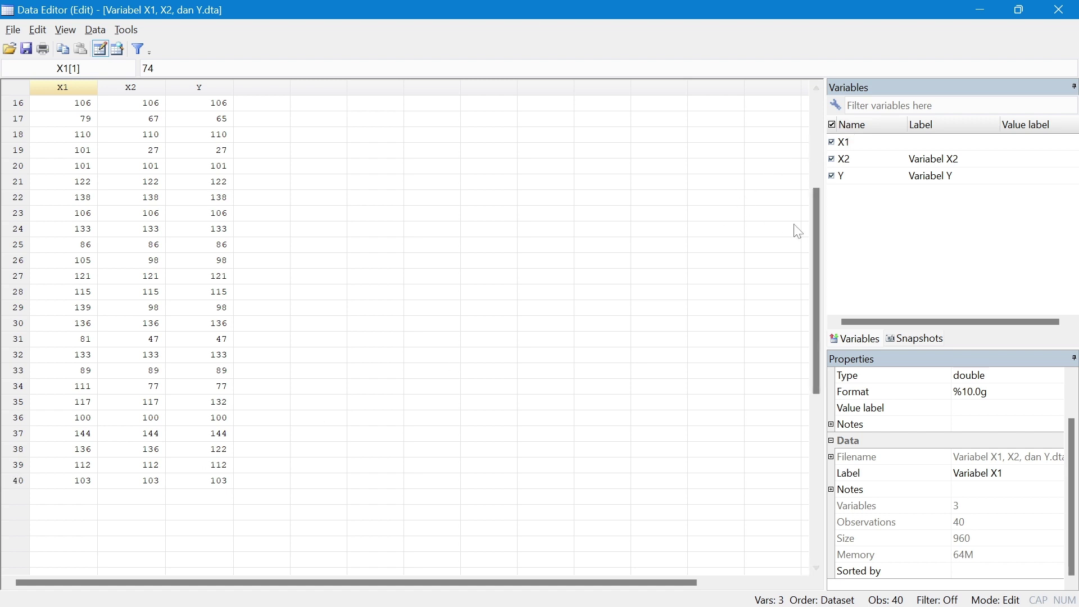
pyautogui.moveTo(817, 225); pyautogui.dragTo(838, 121)
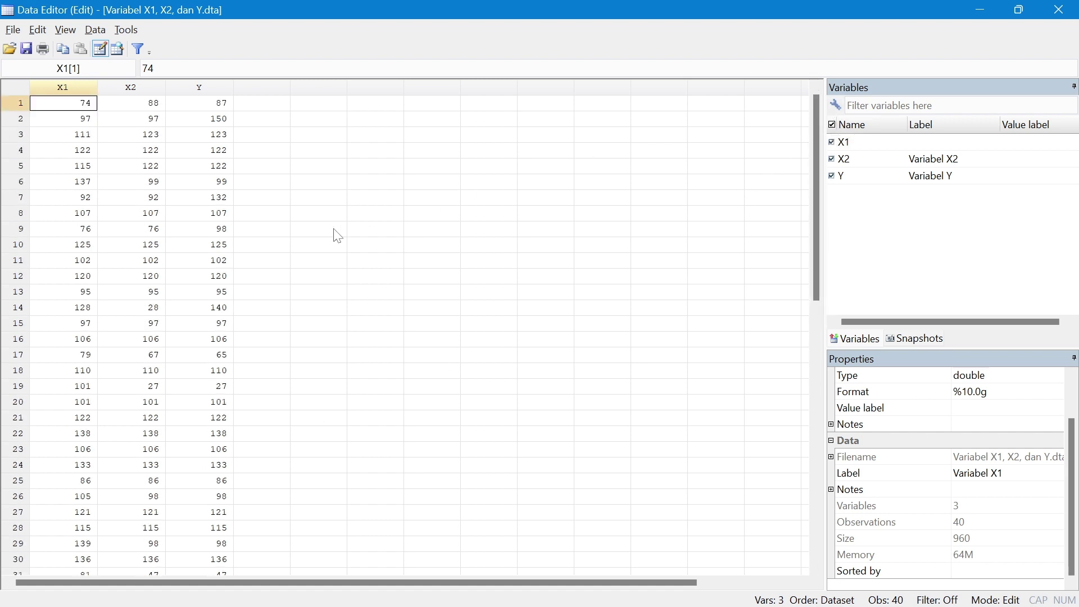
pyautogui.click(982, 9)
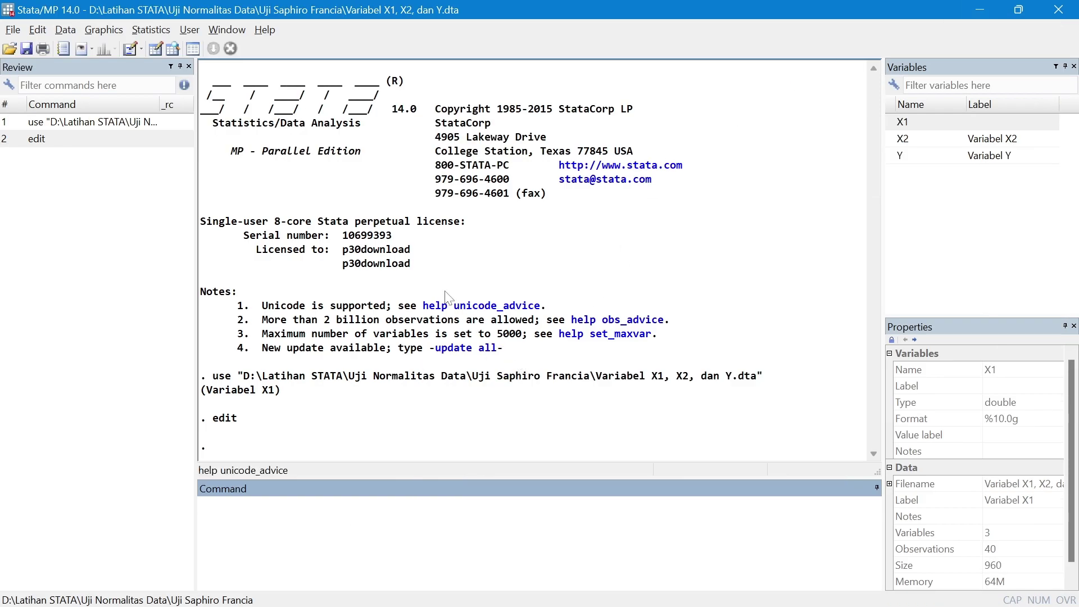
# - Run the Shapiro-Francia normality test on the variables X1, X2 and Y with the default options
pyautogui.click(153, 33)
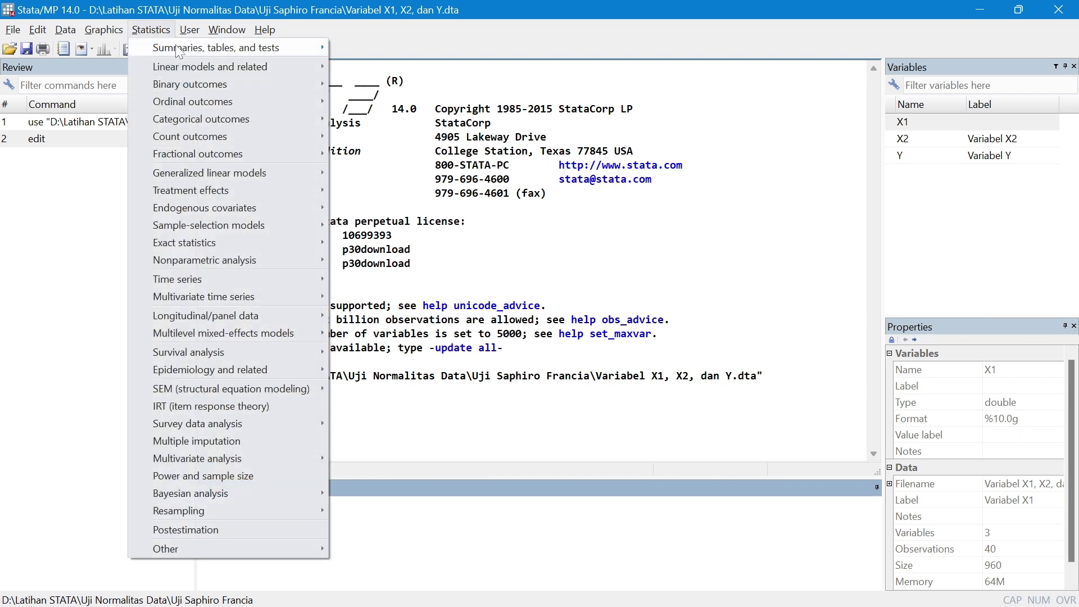
pyautogui.moveTo(178, 50)
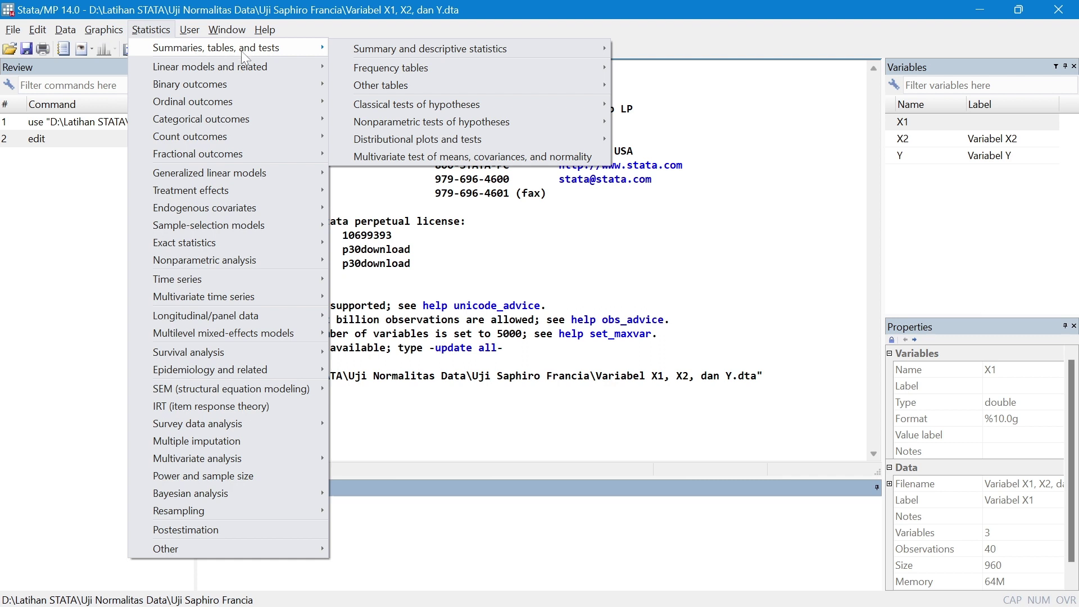
pyautogui.moveTo(386, 139)
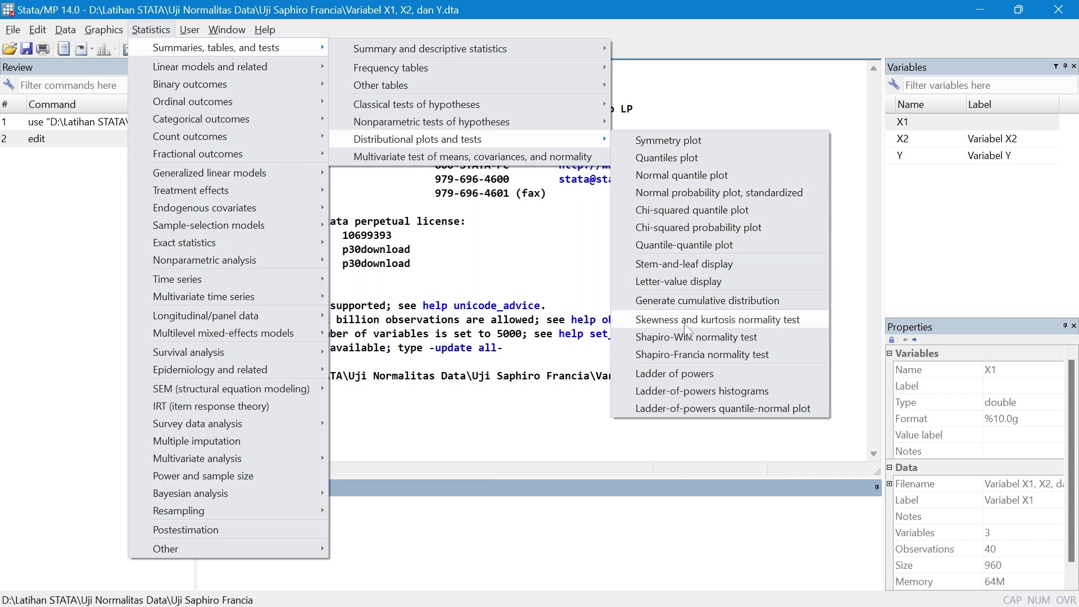
pyautogui.click(692, 356)
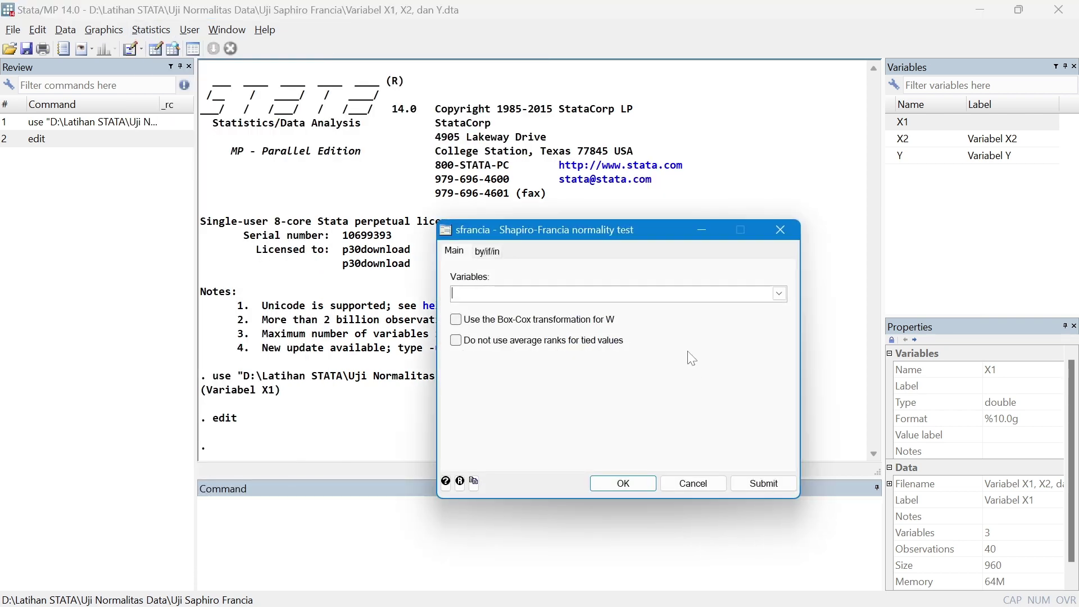
pyautogui.click(780, 293)
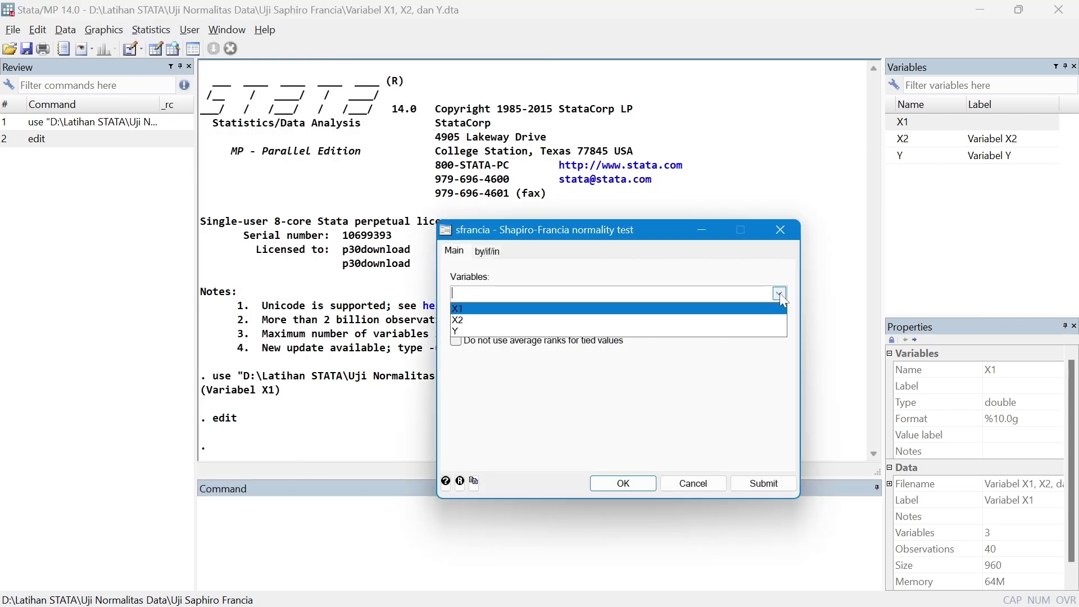
pyautogui.click(481, 309)
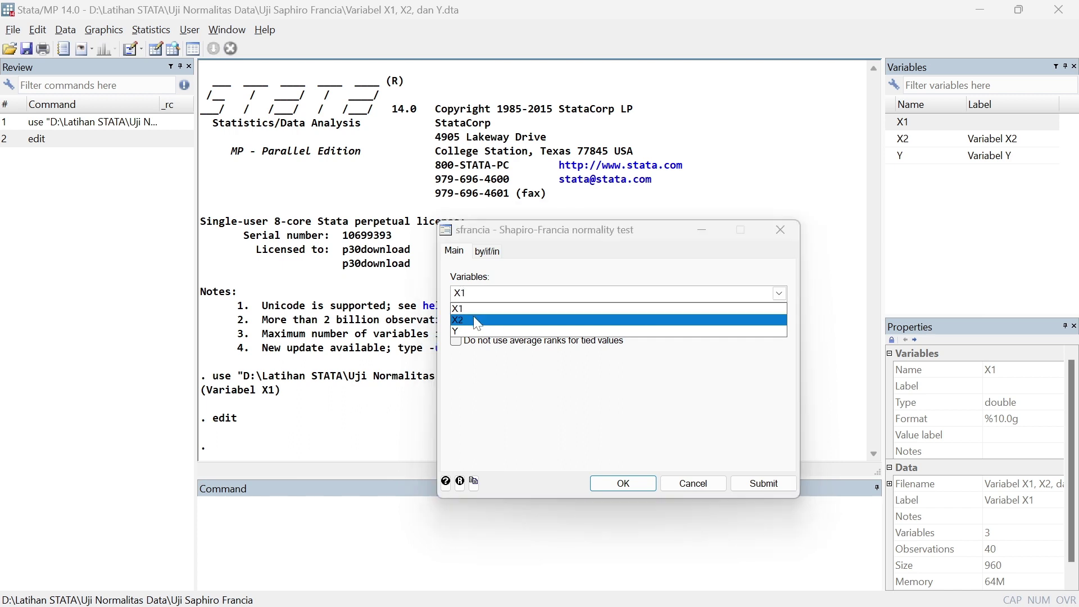
pyautogui.click(475, 319)
pyautogui.click(471, 330)
pyautogui.click(601, 425)
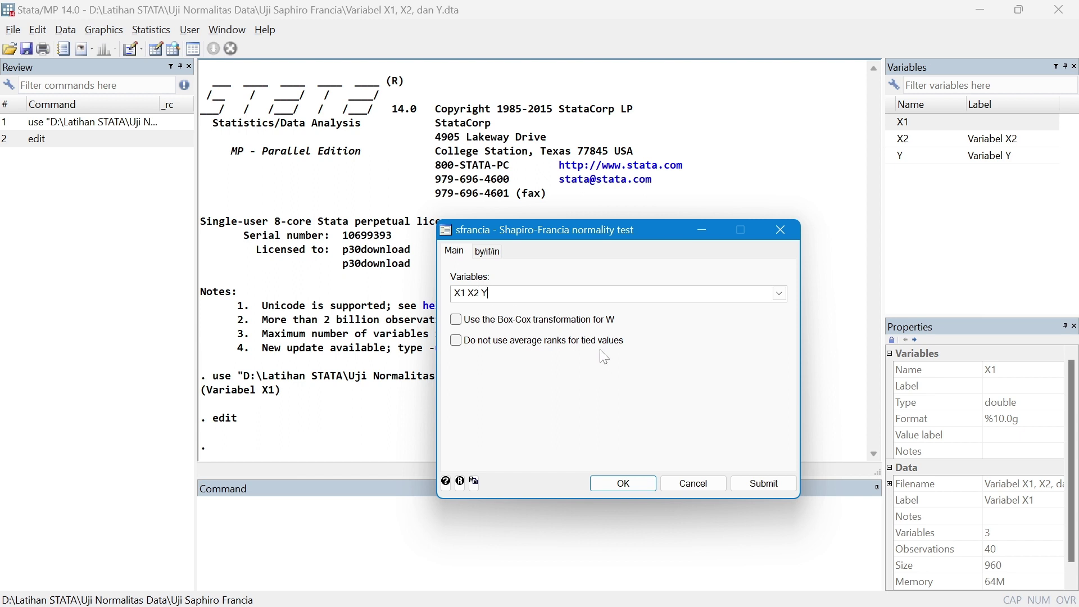
pyautogui.click(624, 484)
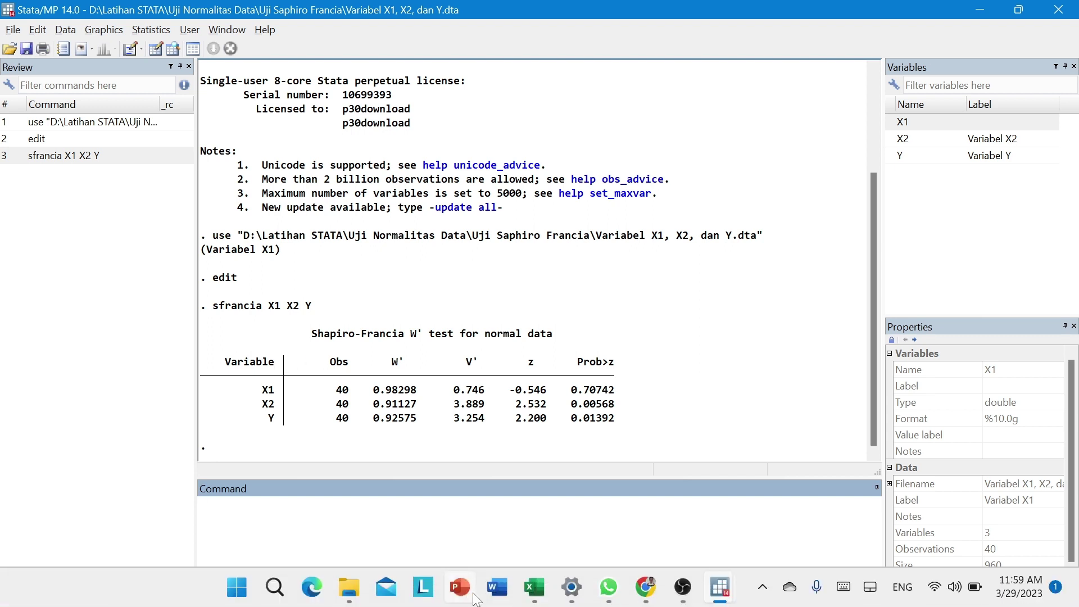
# - Switch to the Excel workbook and show the test results table on the Hasil dan Kesimpulan sheet
pyautogui.moveTo(534, 587)
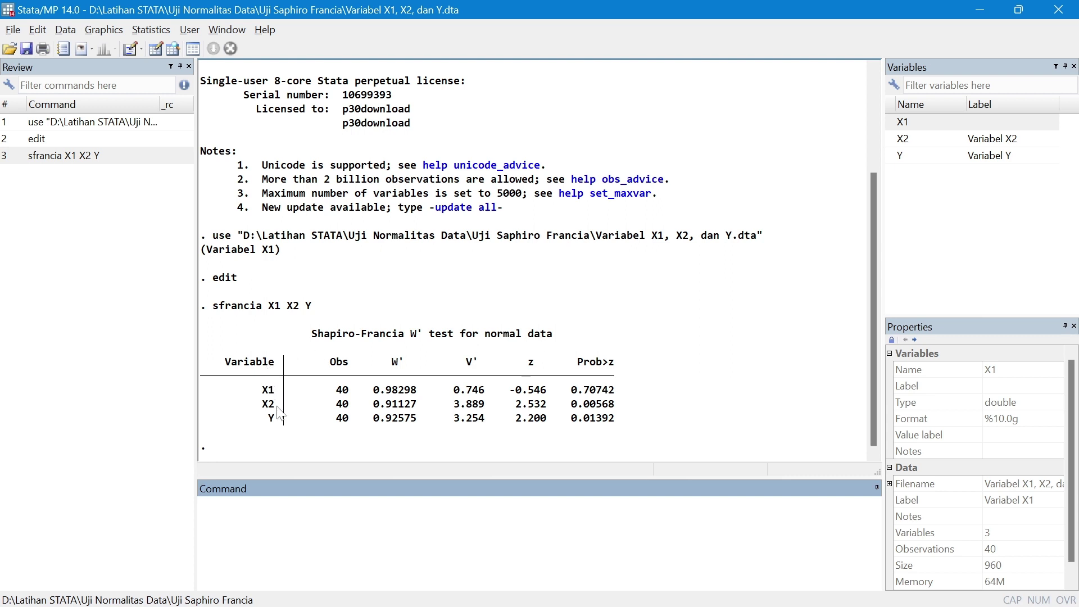
pyautogui.moveTo(600, 601)
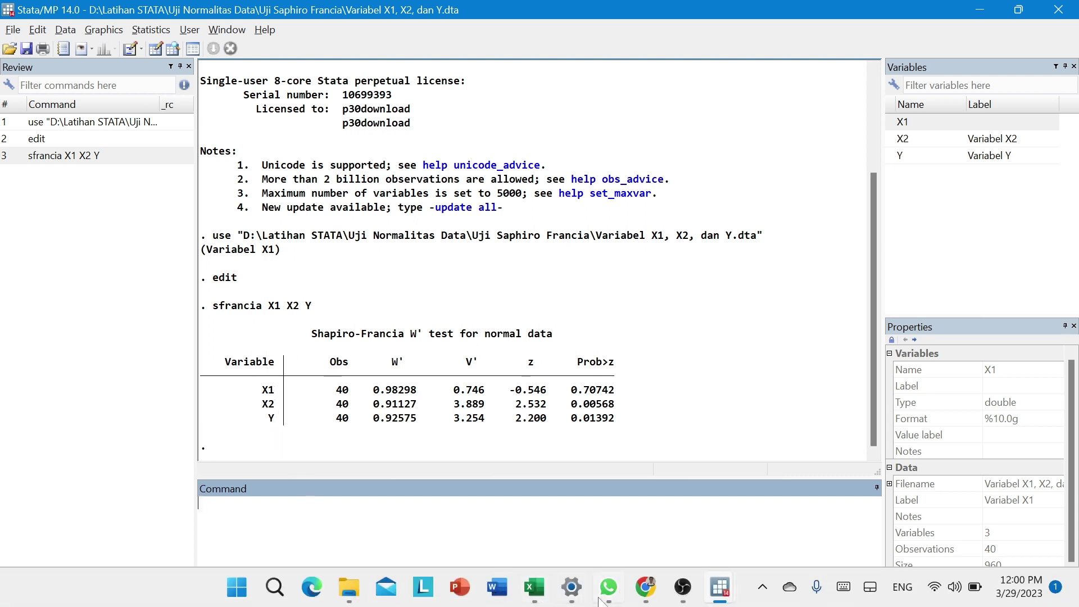
pyautogui.click(534, 587)
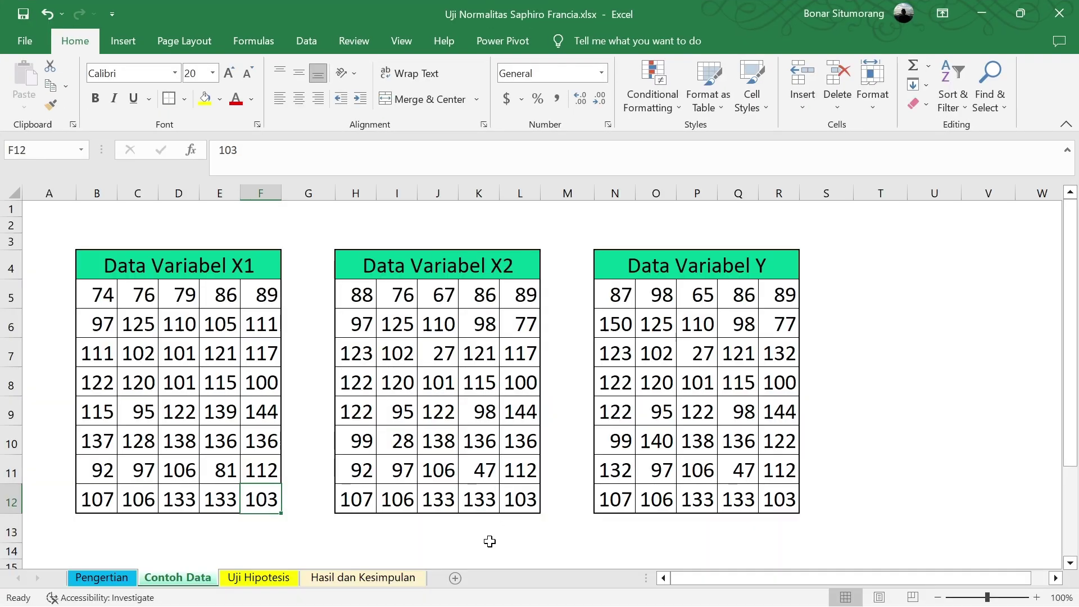
pyautogui.click(362, 578)
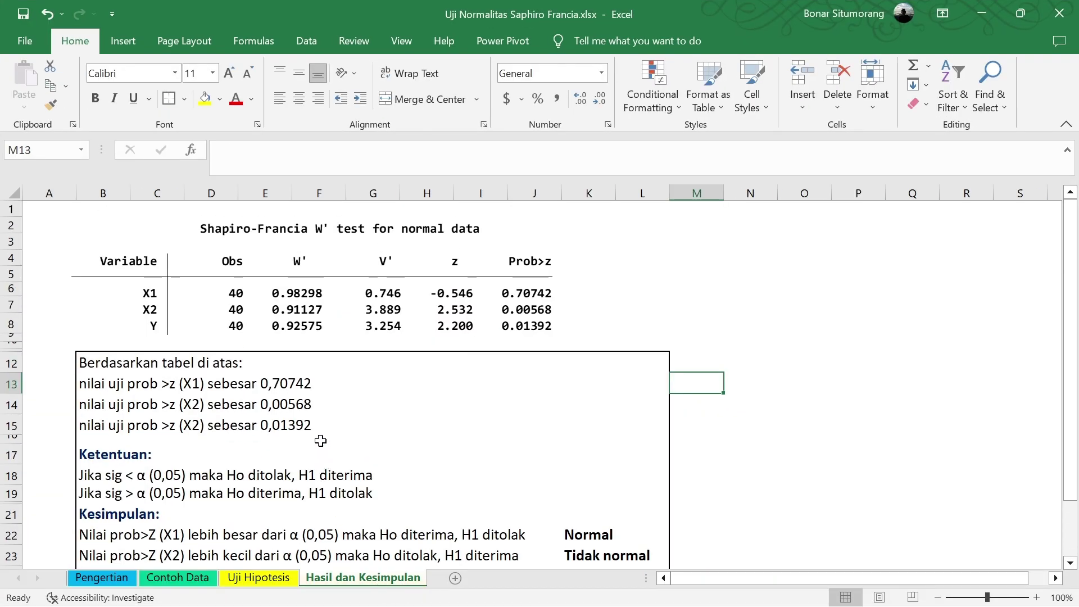
pyautogui.click(173, 272)
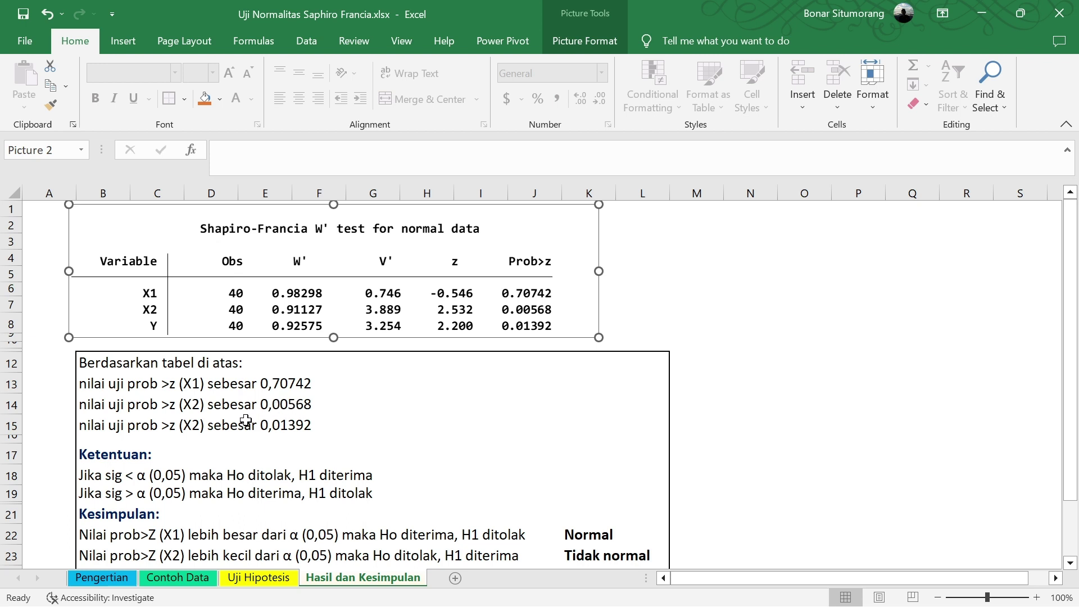
# - Correct the variable name in parentheses in cell B15 to Y
pyautogui.click(90, 425)
pyautogui.click(307, 151)
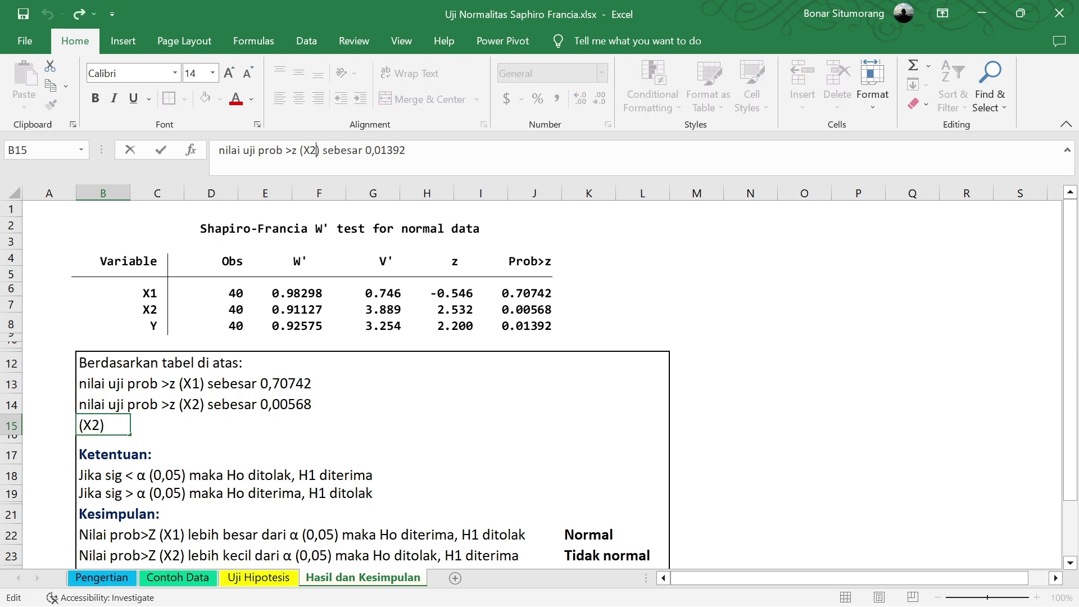
pyautogui.press('BackSpace')
pyautogui.press('BackSpace')
pyautogui.write('Y')
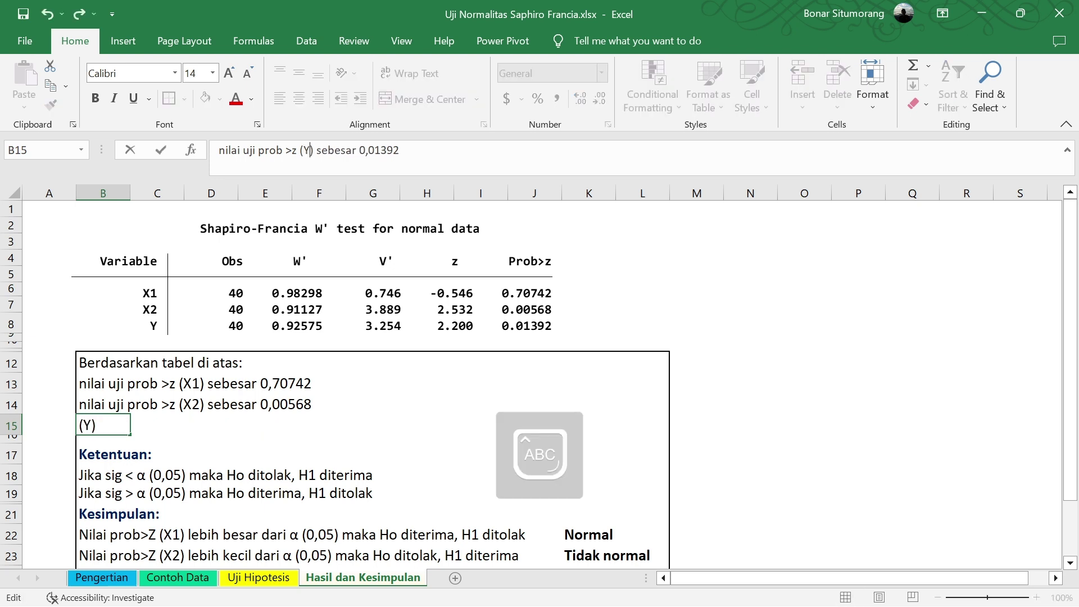
pyautogui.click(417, 404)
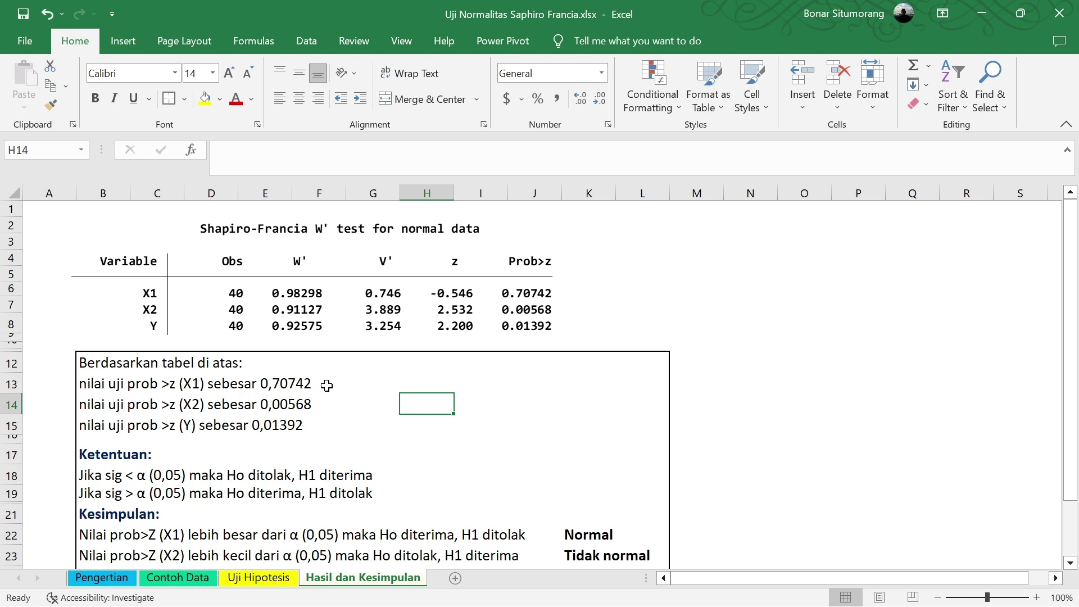
# - Review the decision criteria and the normality conclusions for each variable against the Prob>z values in the test results table
pyautogui.click(304, 429)
pyautogui.scroll(-1, 248, 431)
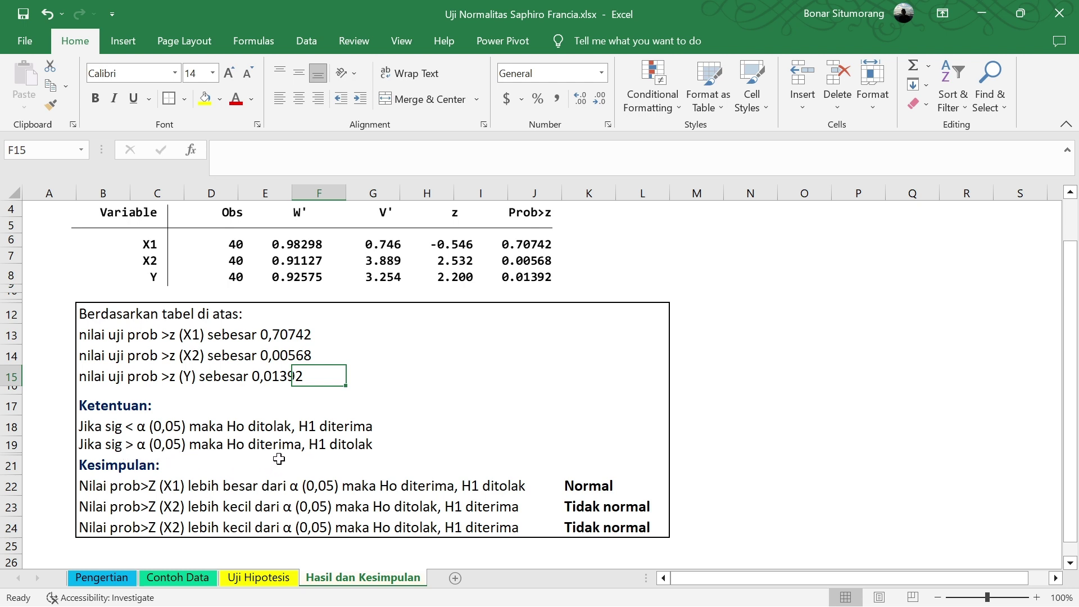
pyautogui.scroll(-1, 214, 472)
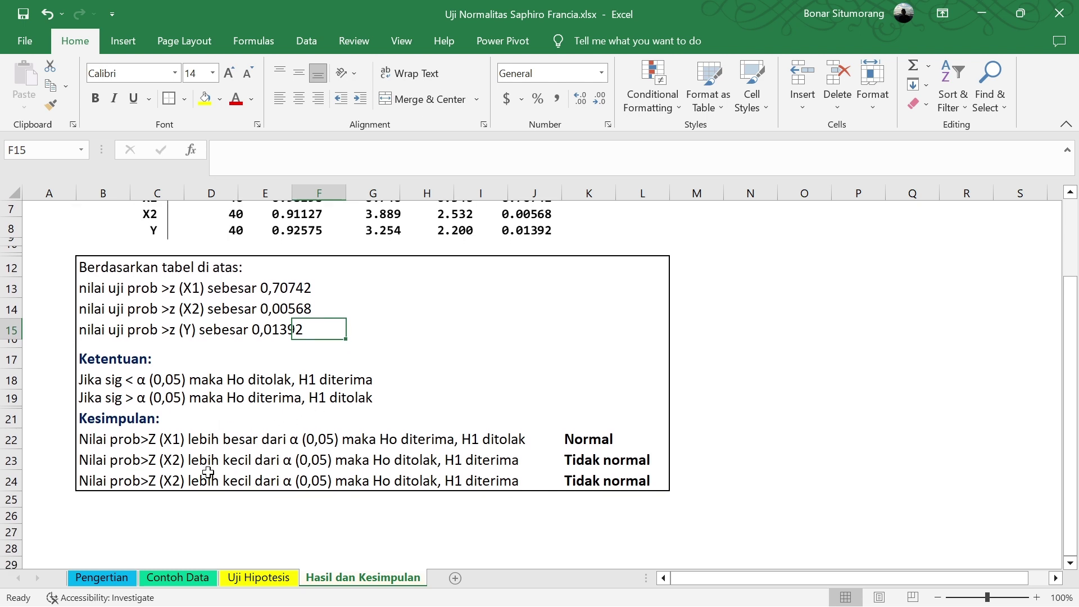
pyautogui.scroll(1, 214, 472)
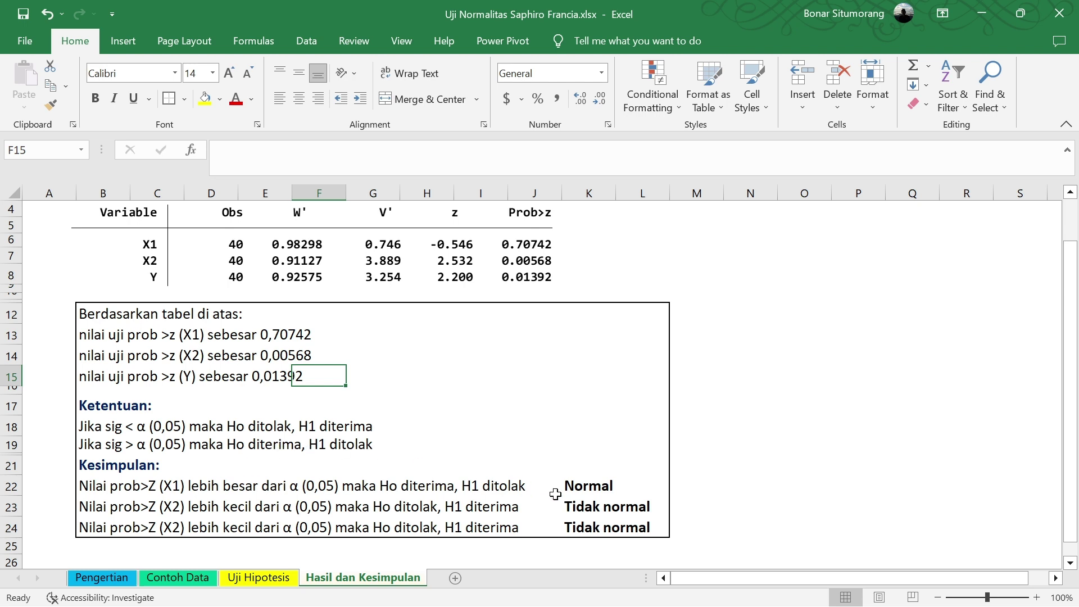
pyautogui.click(589, 485)
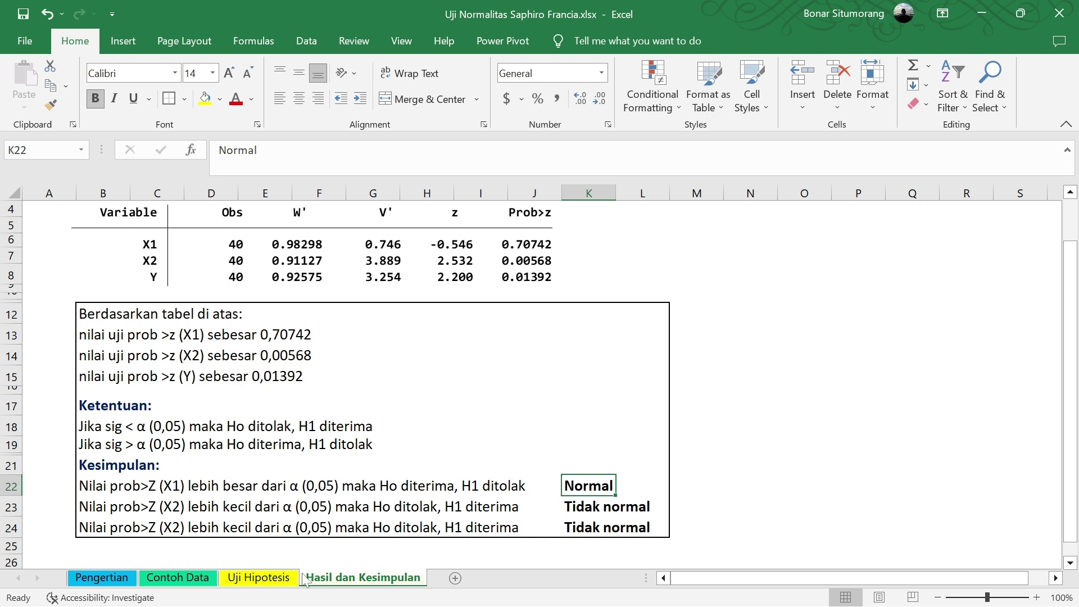
pyautogui.scroll(1, 434, 448)
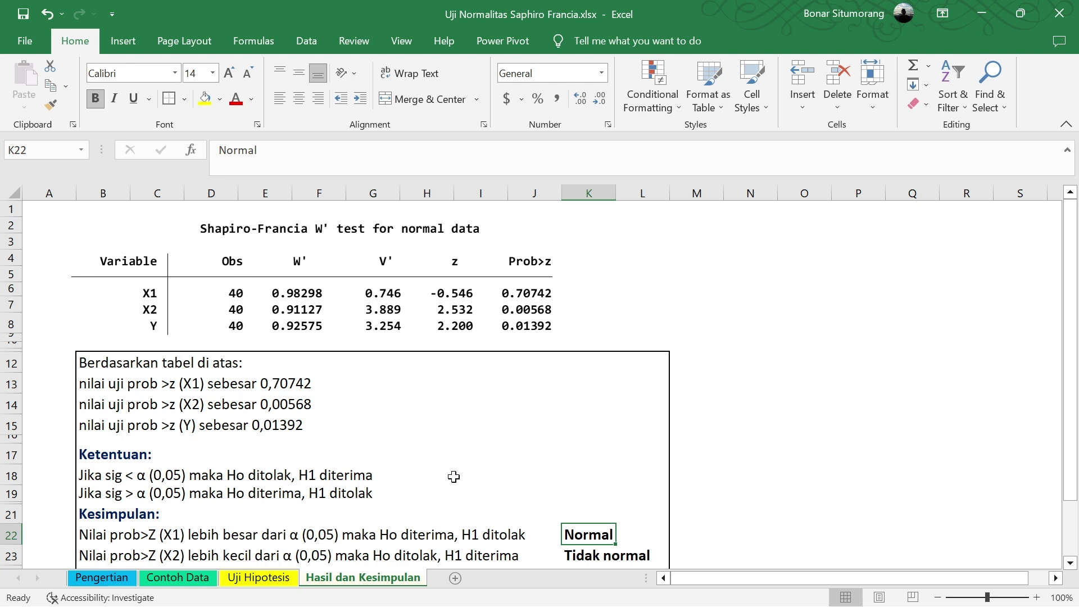
pyautogui.scroll(-1, 453, 473)
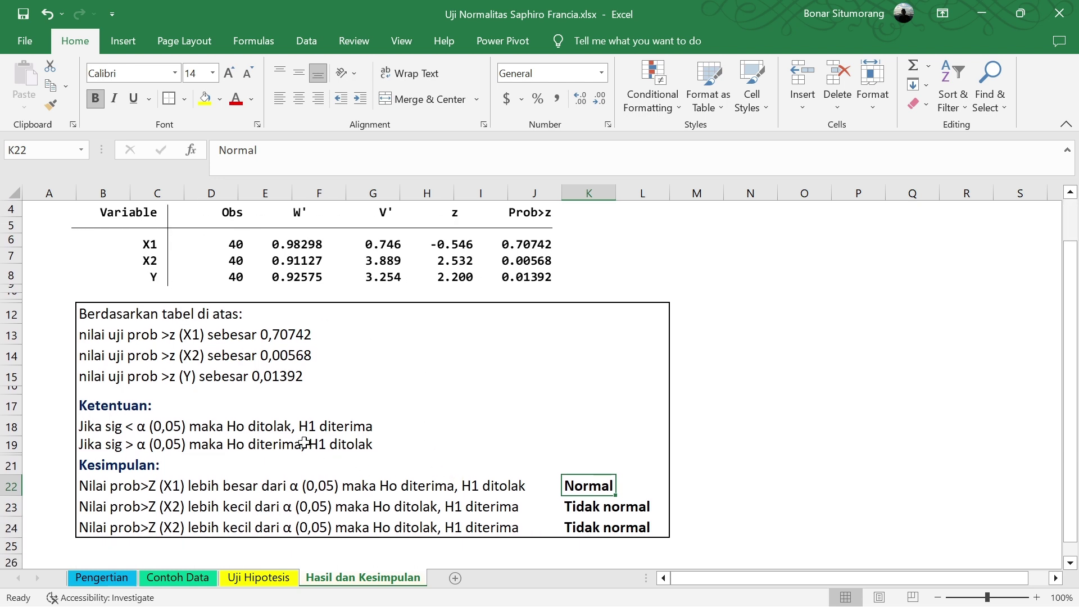
pyautogui.scroll(1, 400, 458)
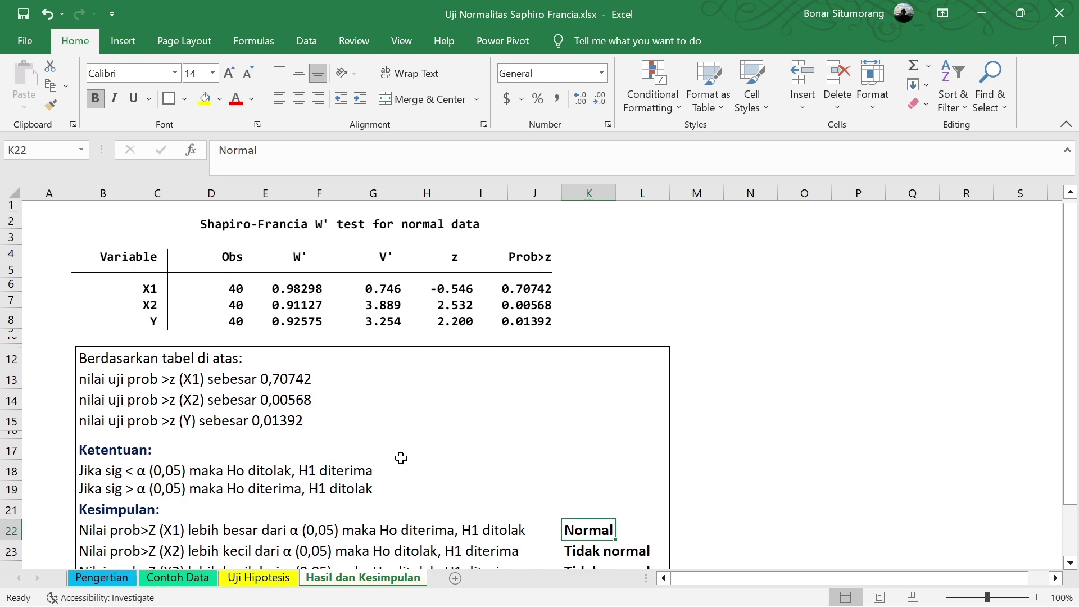